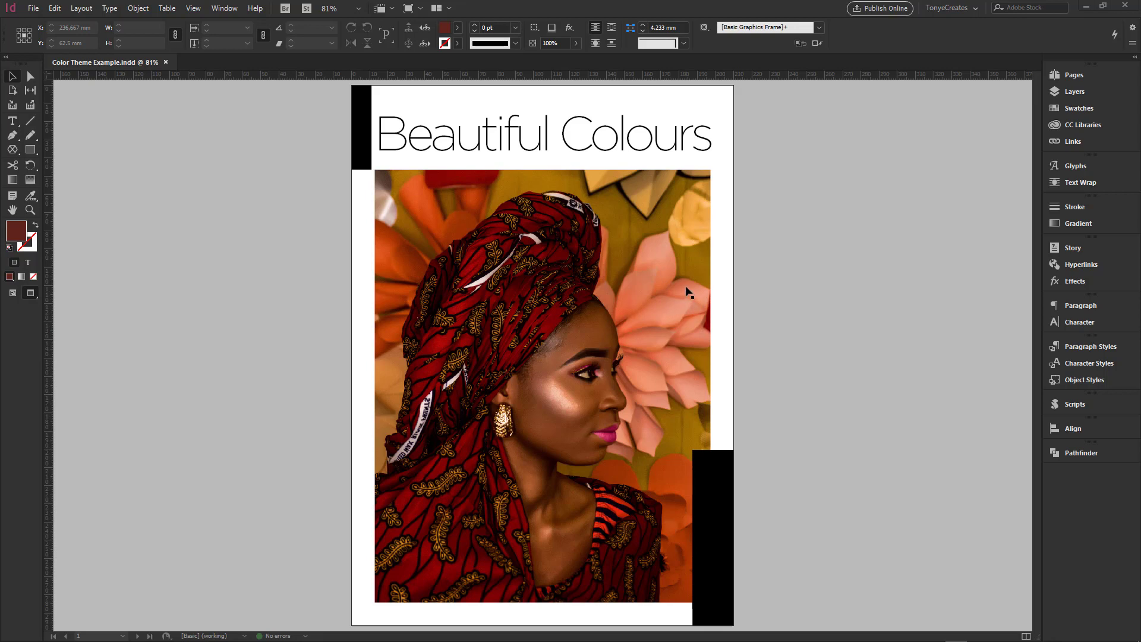
# Step: Switch to the plain Eyedropper and view its options without changing anything
pyautogui.click(32, 201)
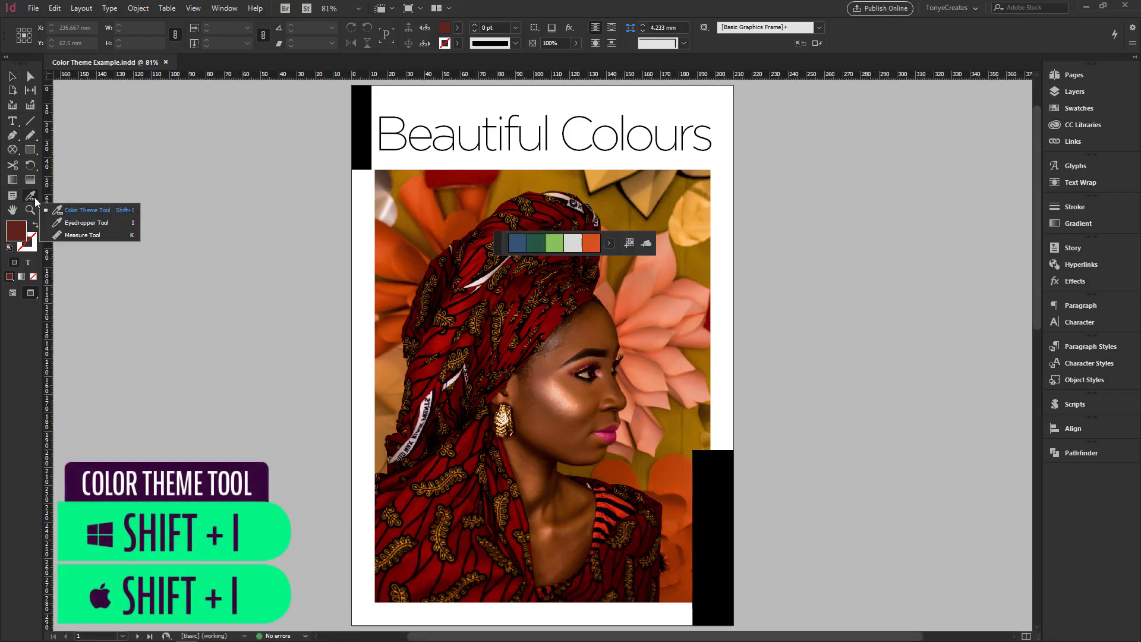
pyautogui.click(77, 223)
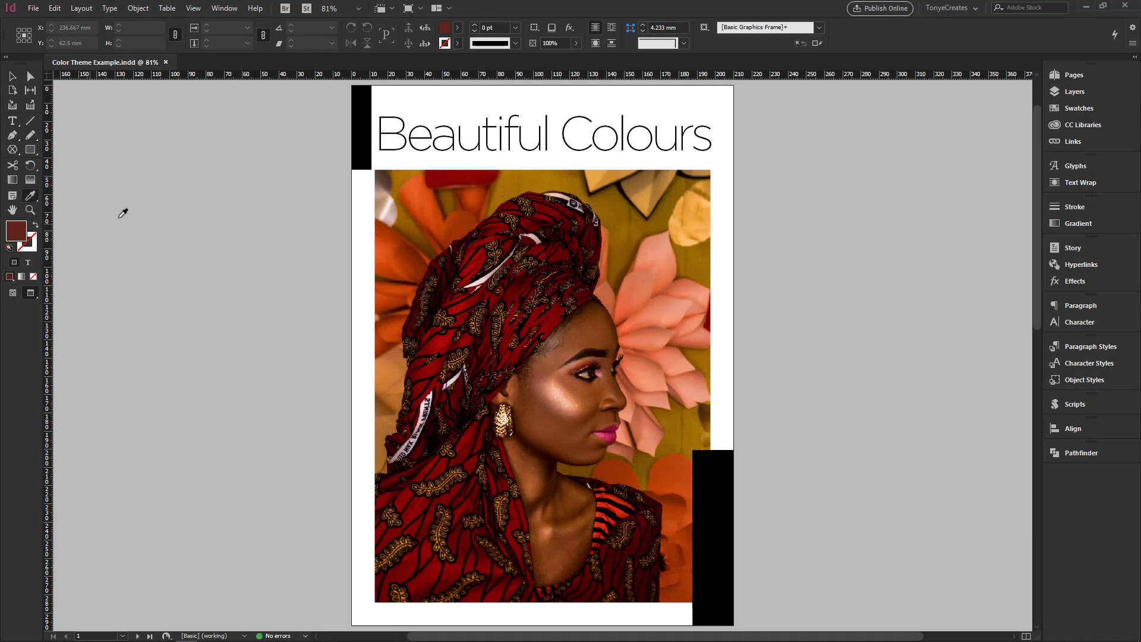
pyautogui.doubleClick(33, 199)
pyautogui.click(668, 265)
# Step: Pick the Color Theme Tool and move its theme swatch strip onto the pasteboard
pyautogui.rightClick(33, 197)
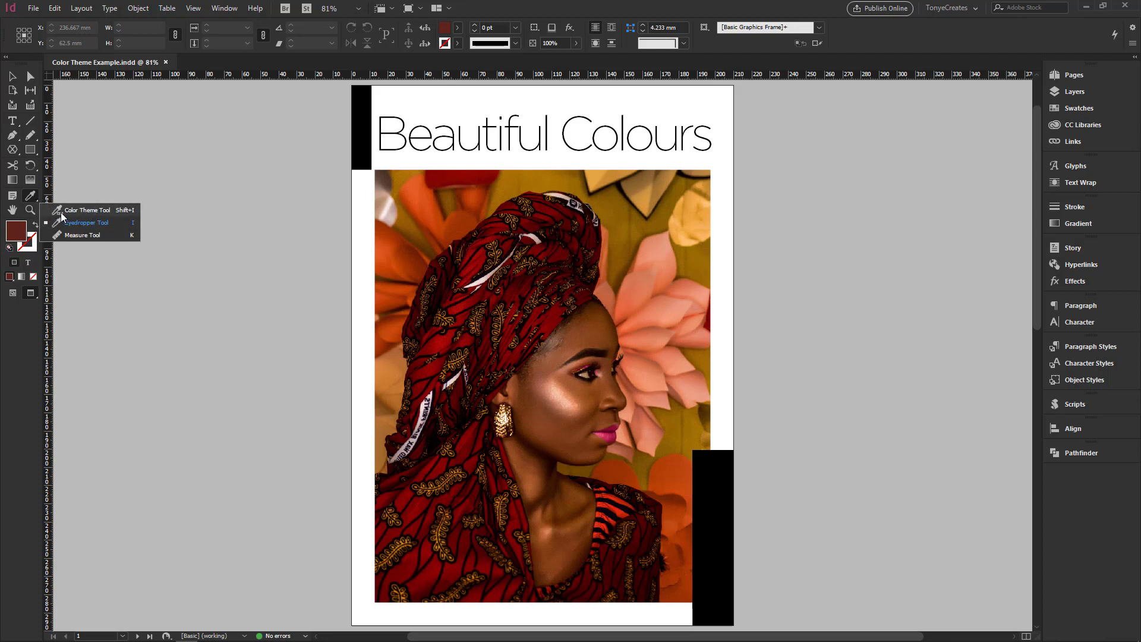
pyautogui.click(79, 211)
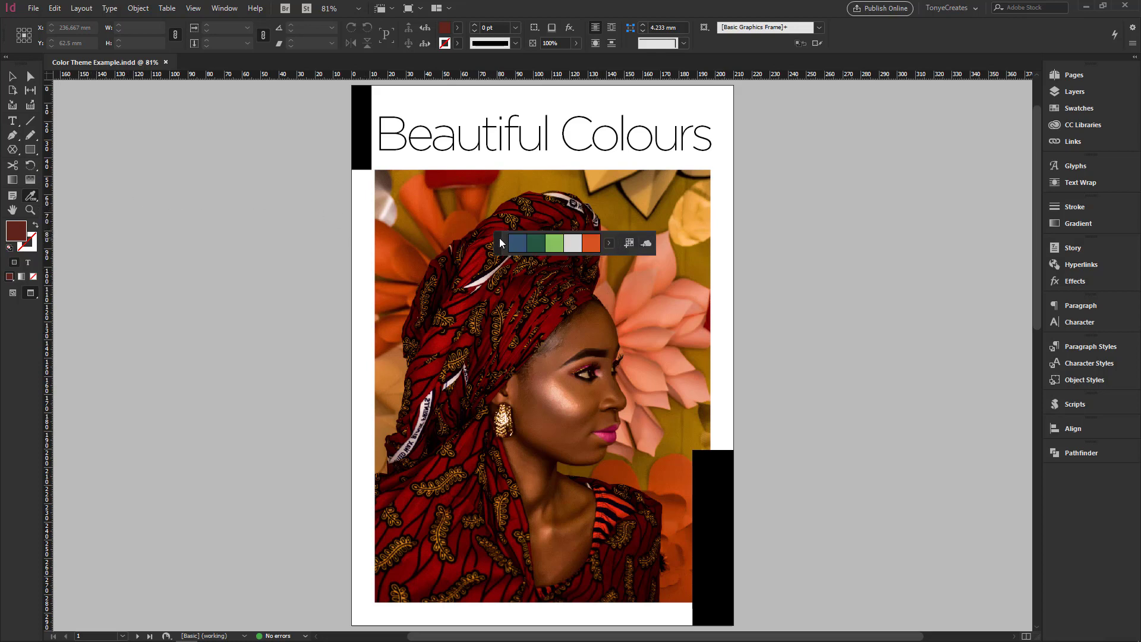
pyautogui.moveTo(500, 242); pyautogui.dragTo(732, 172)
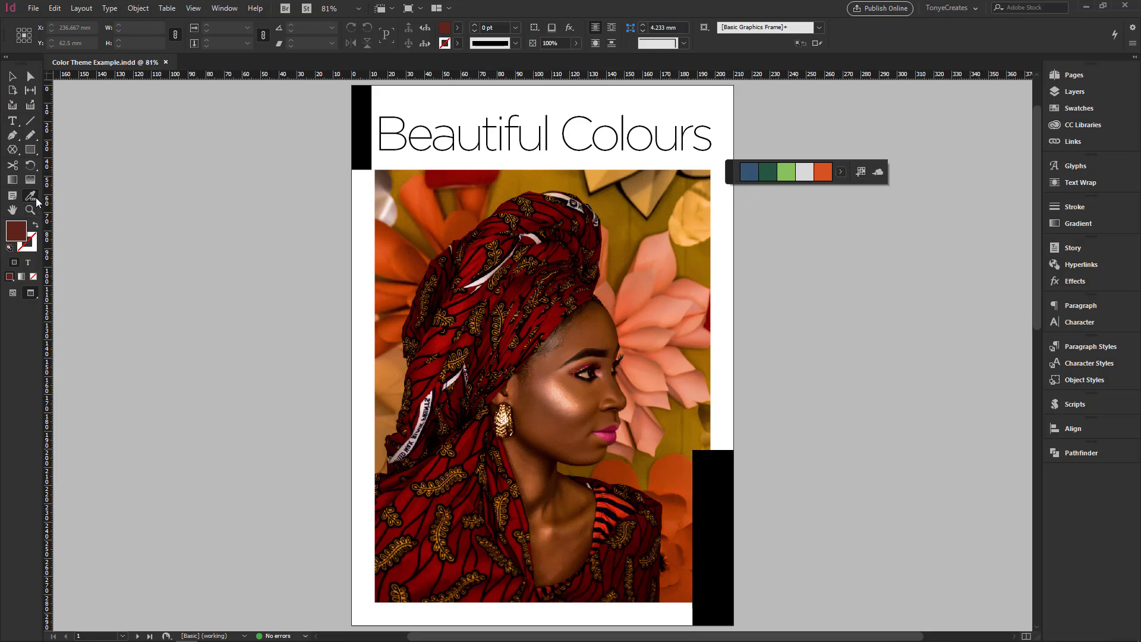
# Step: Clear the old theme, sample the portrait photo, and switch to the Colorful variant
pyautogui.press('Escape')
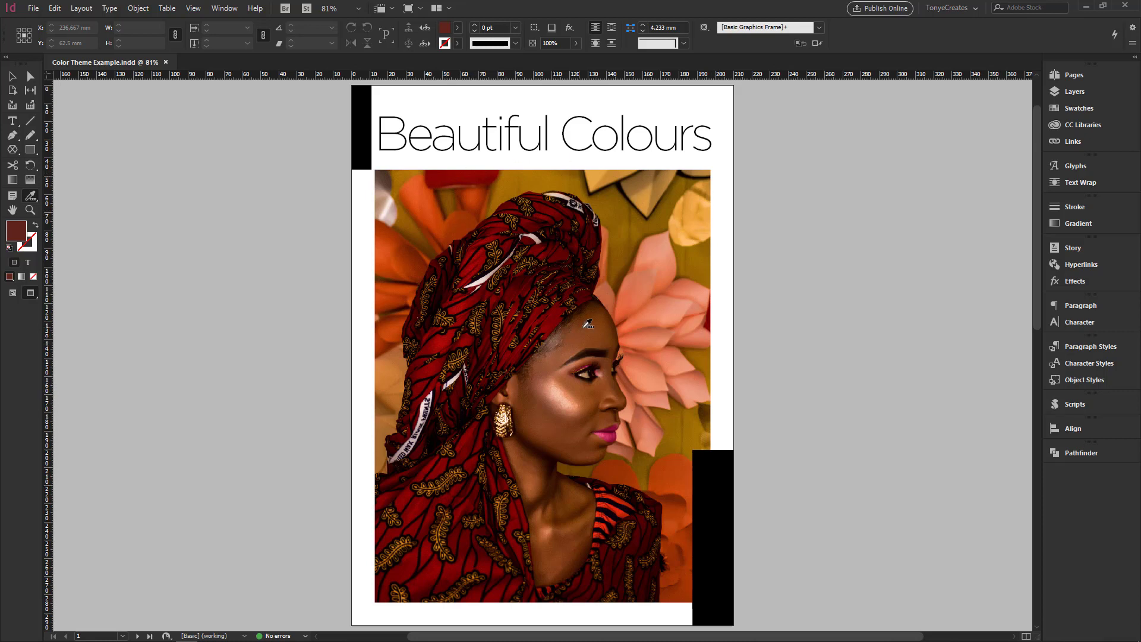
pyautogui.click(663, 309)
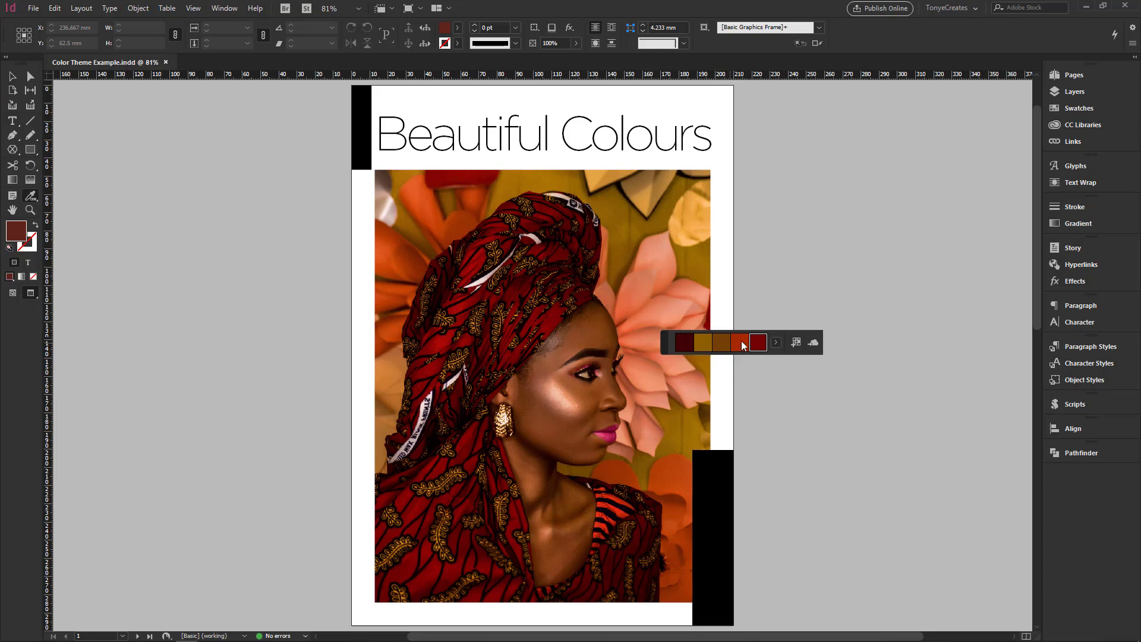
pyautogui.click(777, 343)
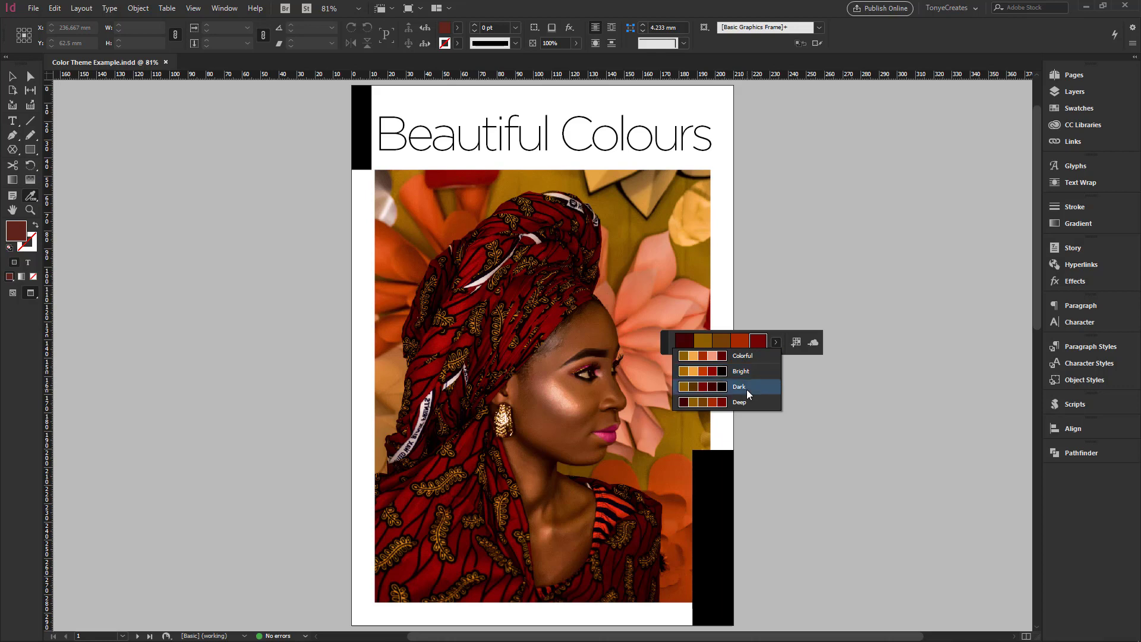
pyautogui.click(721, 356)
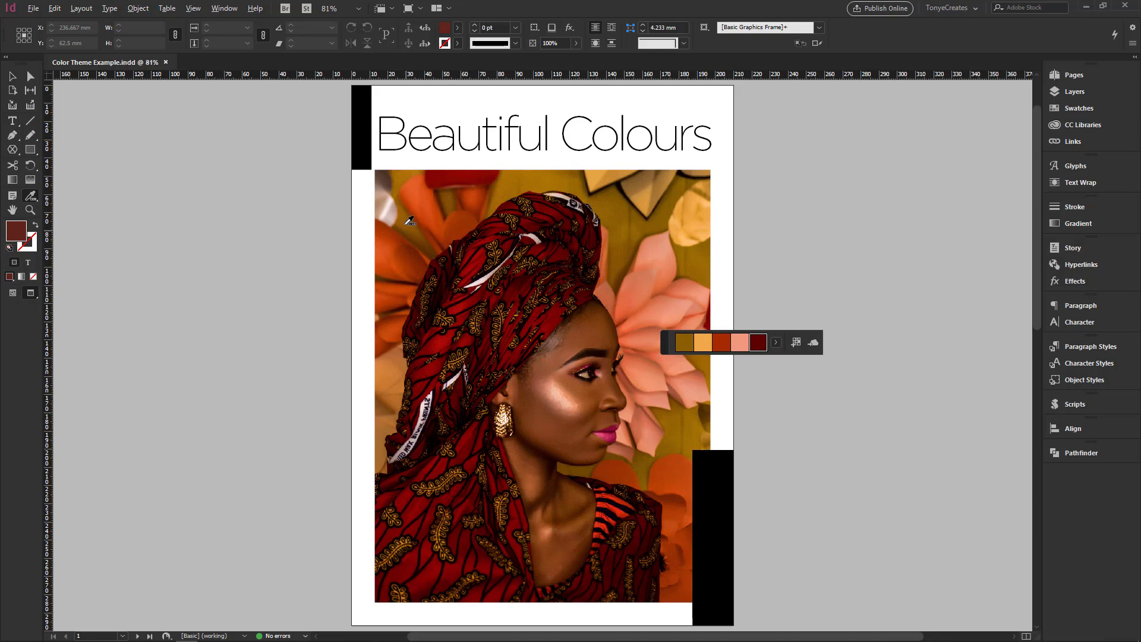
# Step: Resample the theme over the headwrap, the pink flowers, then the lower orange flowers
pyautogui.moveTo(403, 215); pyautogui.dragTo(509, 316)
pyautogui.moveTo(512, 315); pyautogui.dragTo(514, 316)
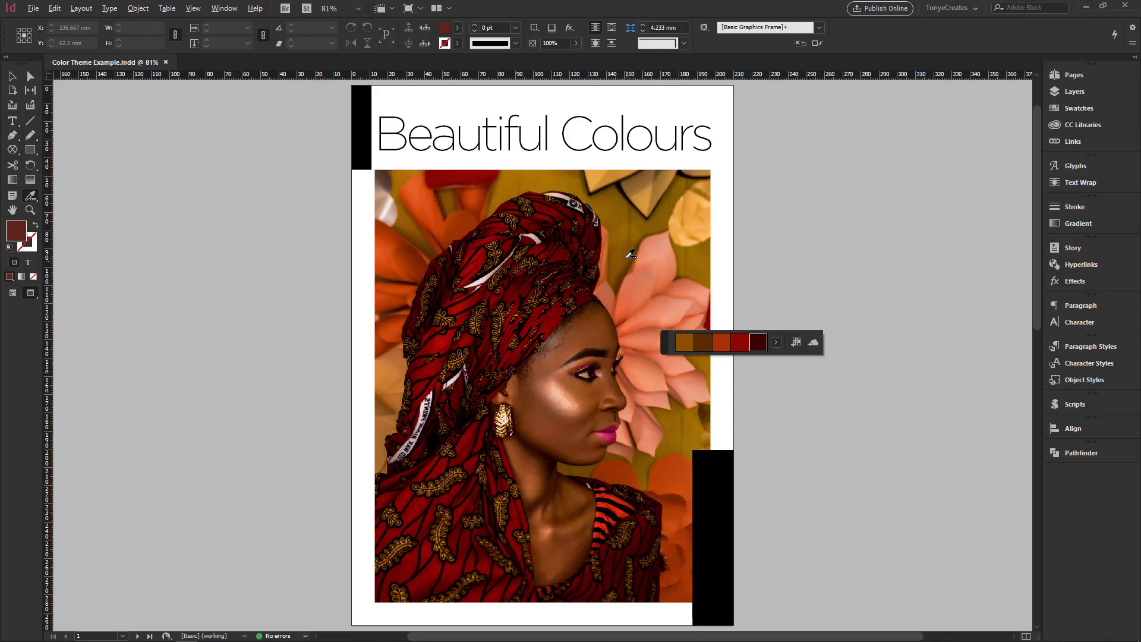
pyautogui.moveTo(619, 239); pyautogui.dragTo(707, 319)
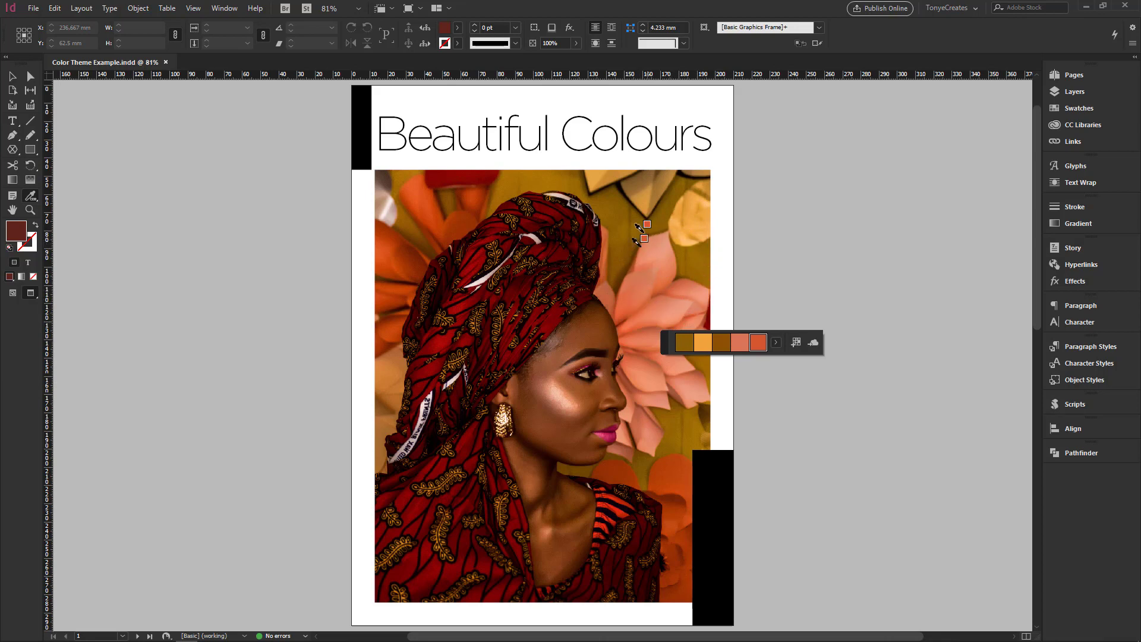
pyautogui.moveTo(607, 466); pyautogui.dragTo(682, 522)
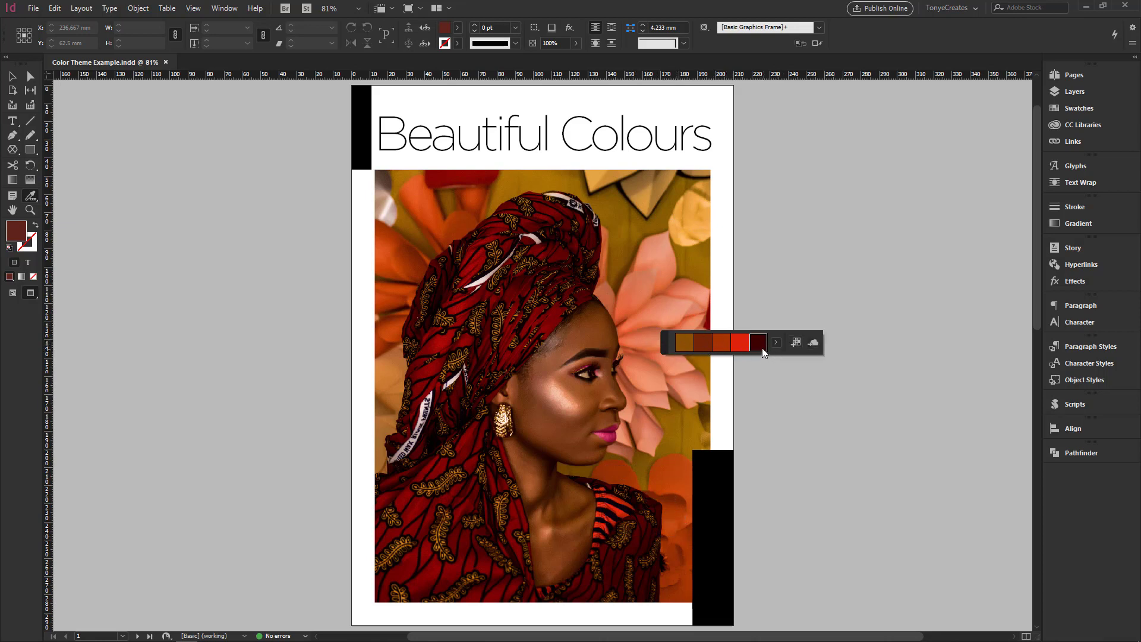
pyautogui.moveTo(762, 348)
# Step: Colour the word Colours and the top-left and bottom-right bars with the red theme swatch
pyautogui.click(741, 343)
pyautogui.moveTo(560, 123); pyautogui.dragTo(721, 127)
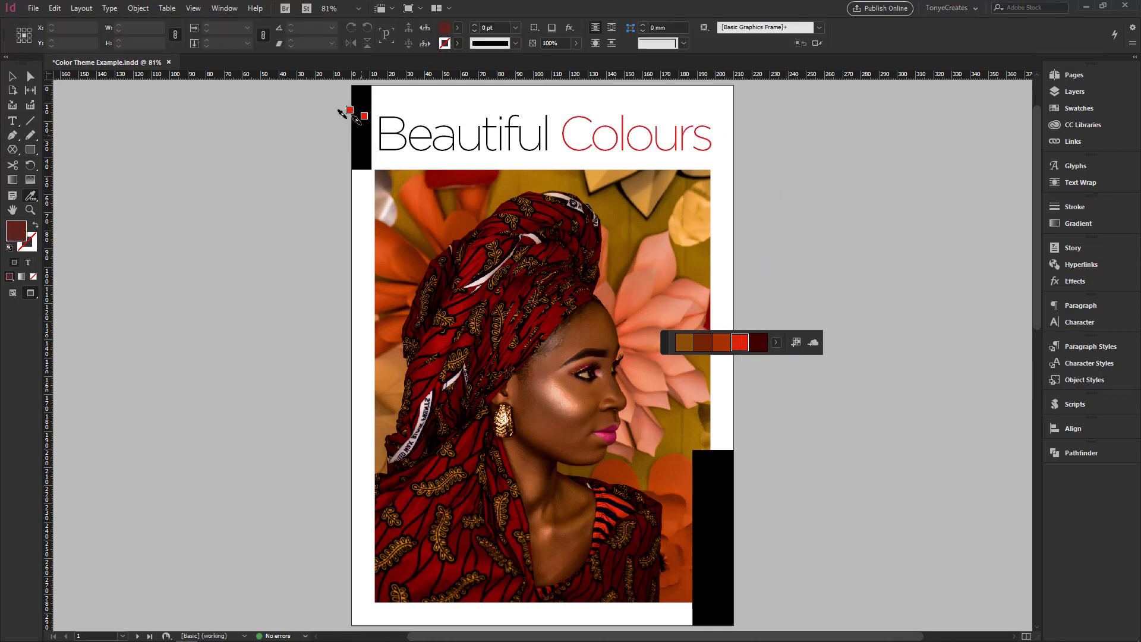
pyautogui.click(361, 100)
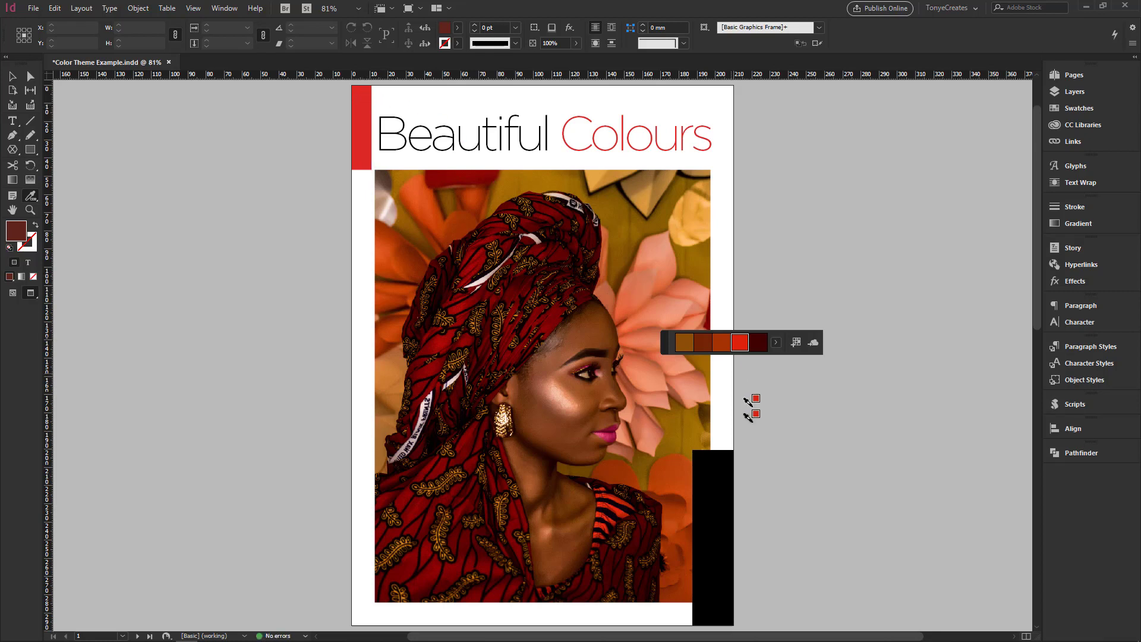
pyautogui.click(720, 457)
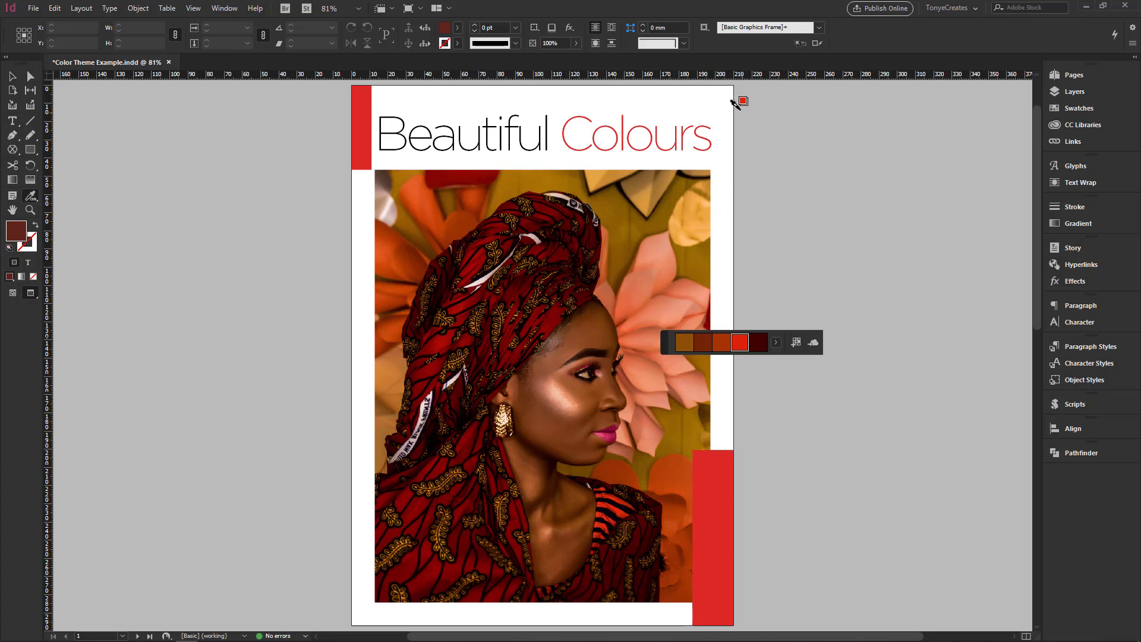
# Step: Fill the page background with light orange from a freshly resampled photo theme
pyautogui.click(683, 343)
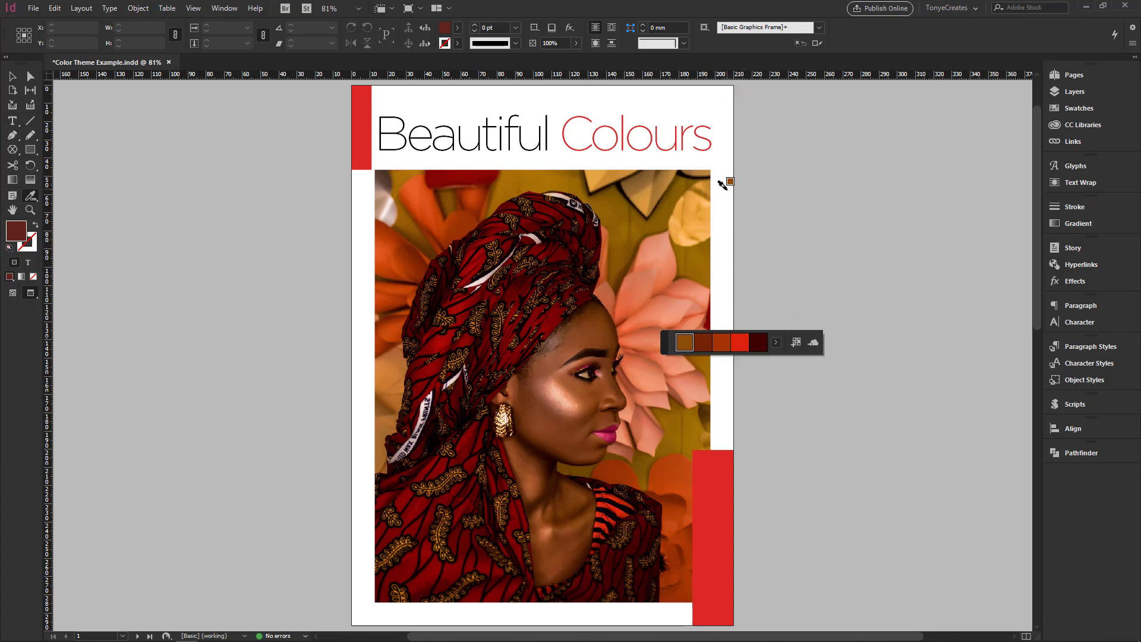
pyautogui.click(720, 188)
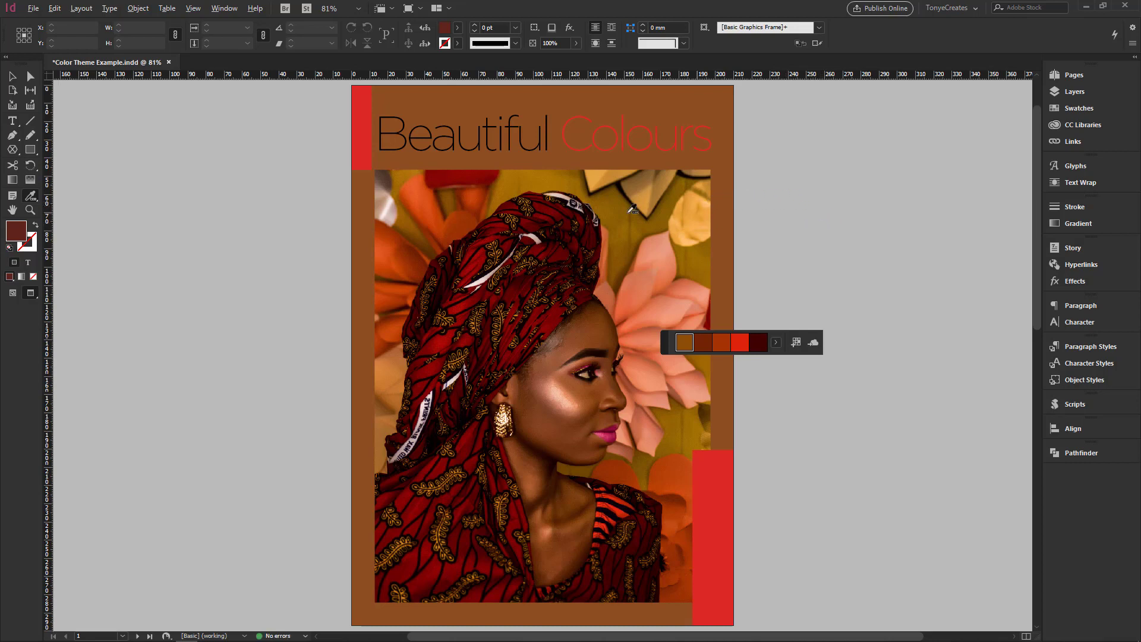
pyautogui.moveTo(610, 197); pyautogui.dragTo(672, 260)
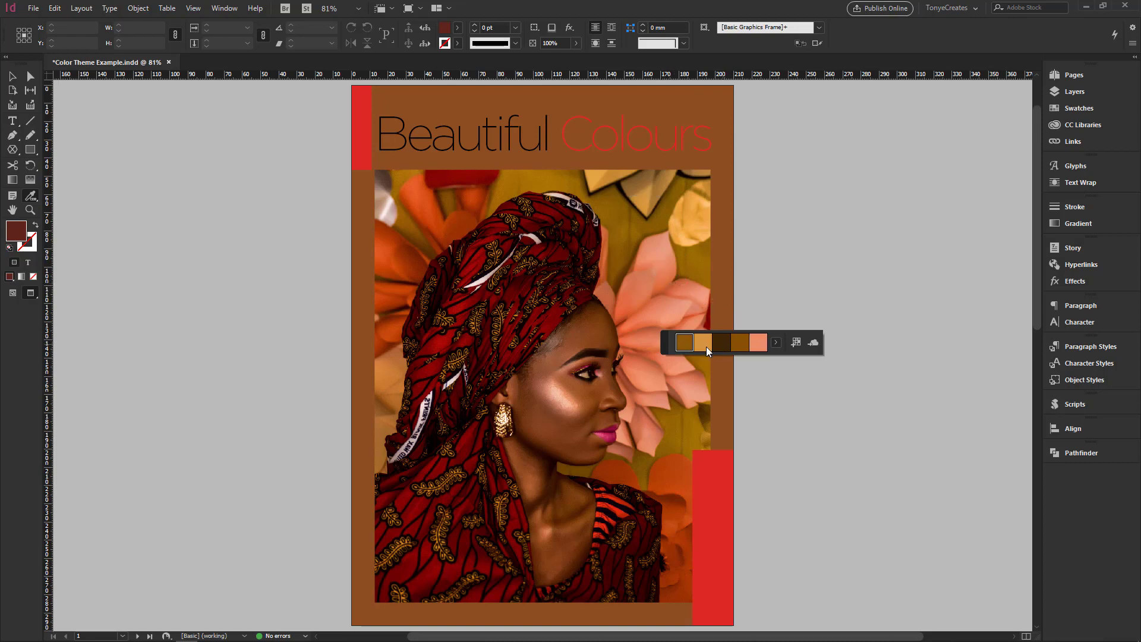
pyautogui.click(703, 340)
pyautogui.click(725, 216)
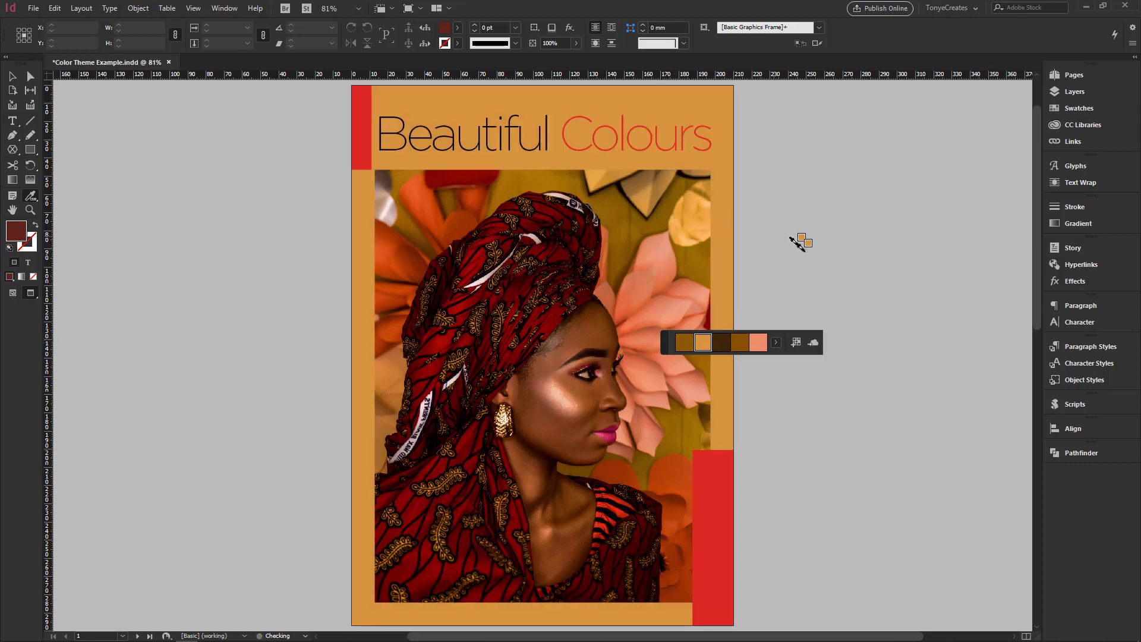
pyautogui.click(726, 340)
# Step: Make 'Beautiful' dark brown, then add the theme to Swatches as a group named Browns
pyautogui.moveTo(548, 128); pyautogui.dragTo(378, 127)
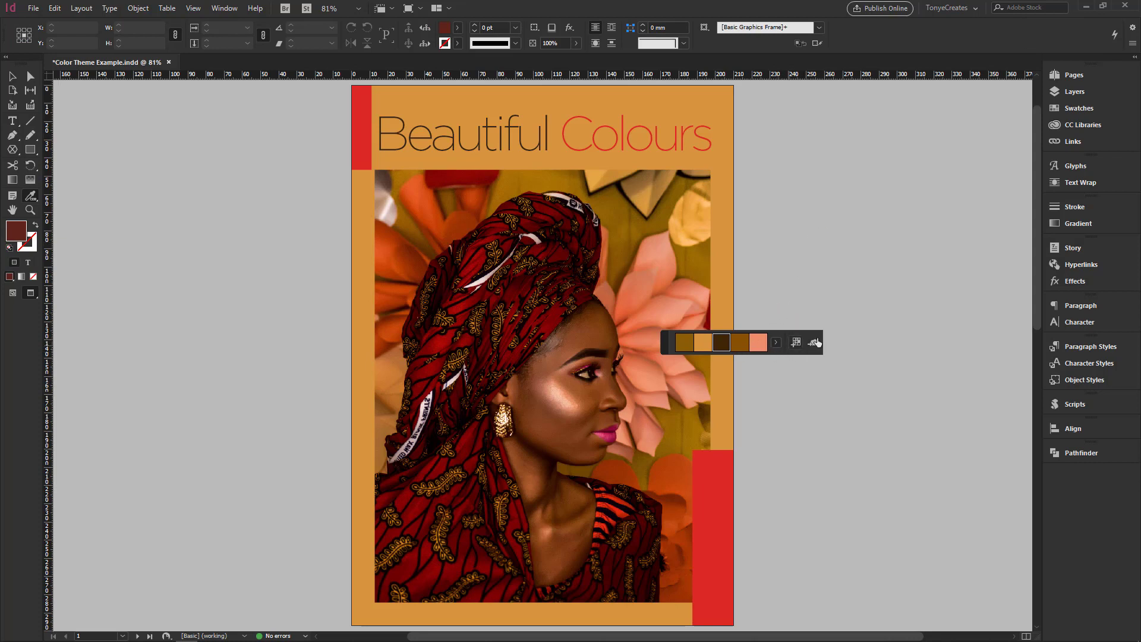
pyautogui.click(1078, 108)
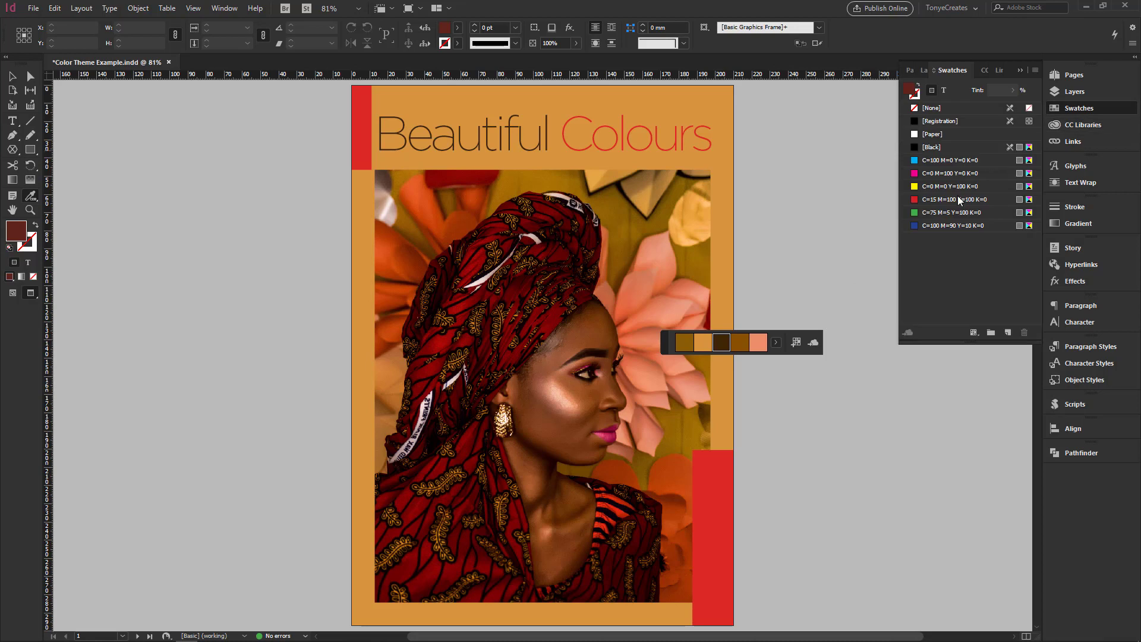
pyautogui.click(797, 343)
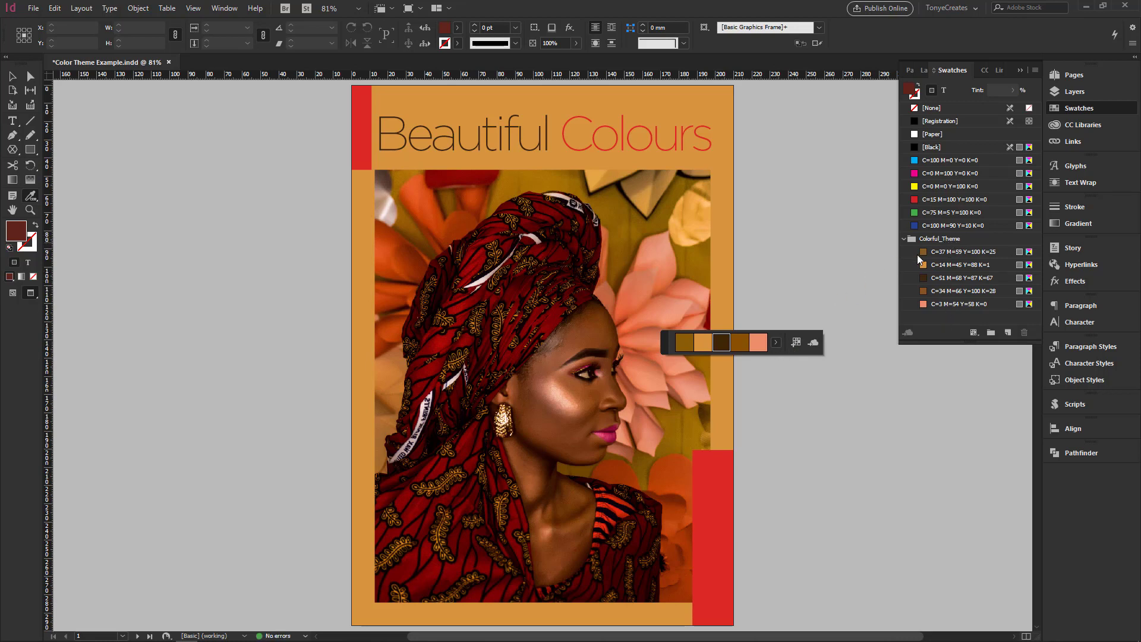
pyautogui.doubleClick(938, 237)
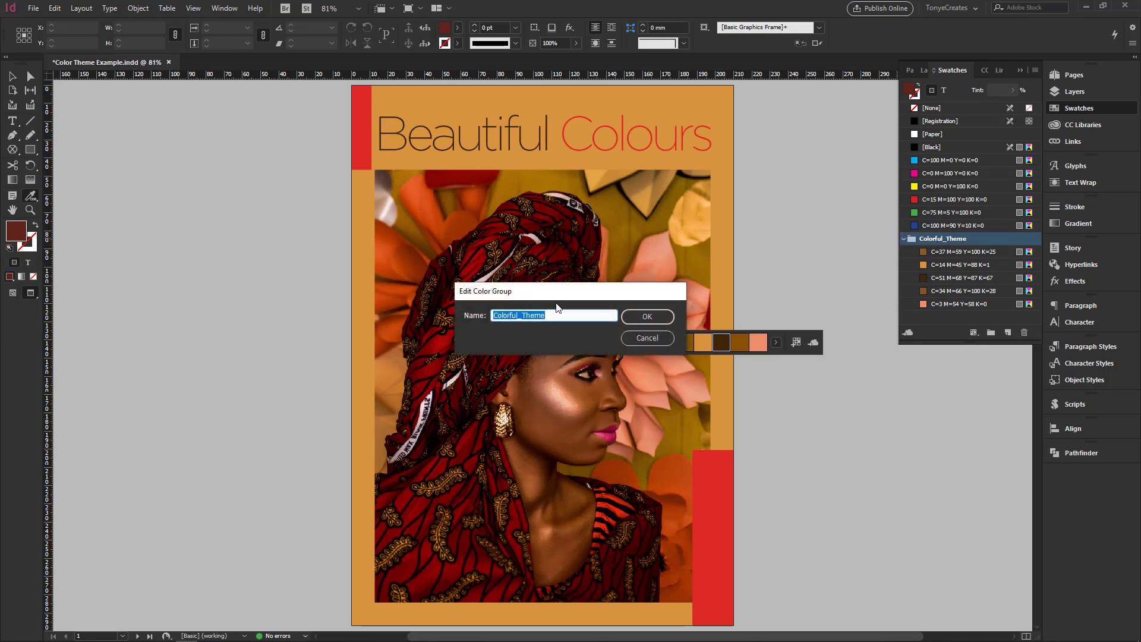
pyautogui.write('Browns')
pyautogui.press('Return')
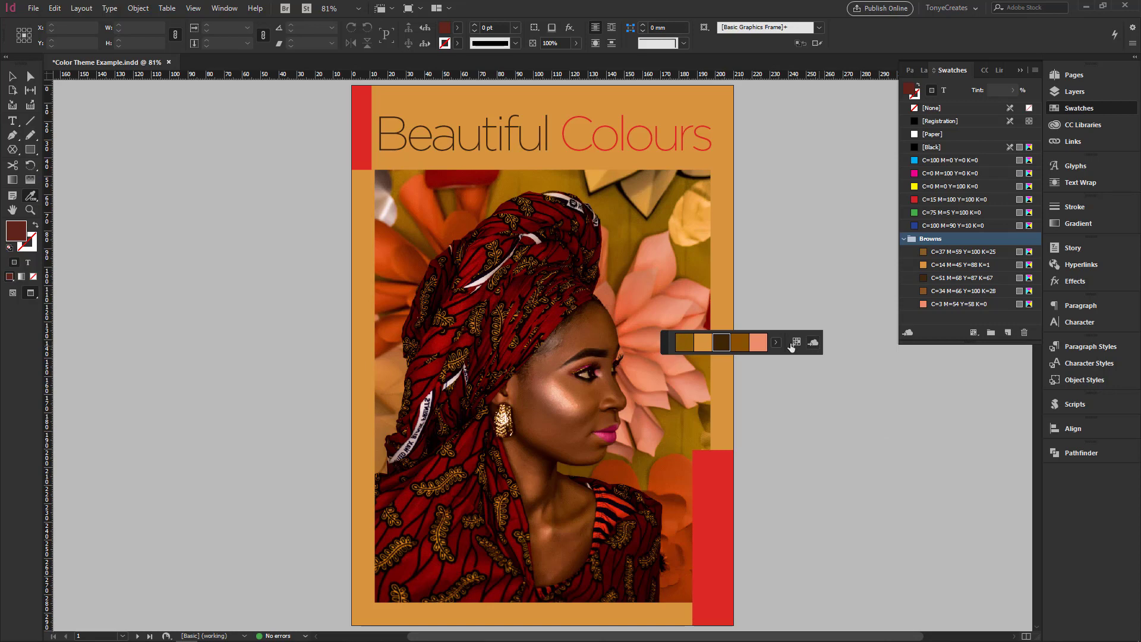
# Step: On page 2, sample the top mockup card's colours and add them to Swatches
pyautogui.press('v')
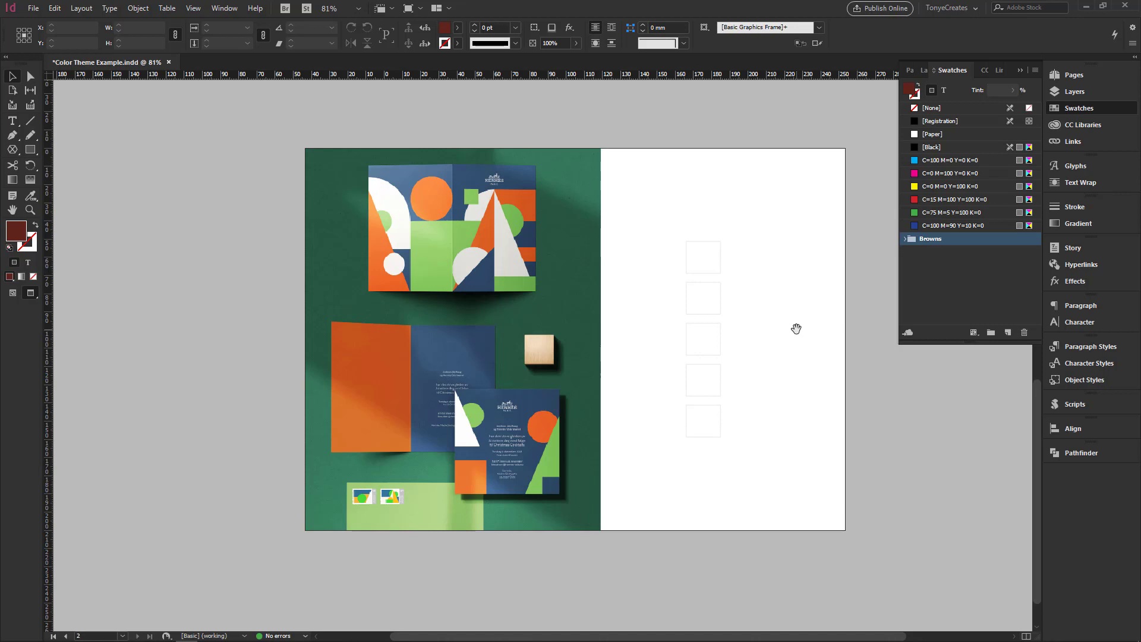
pyautogui.click(31, 197)
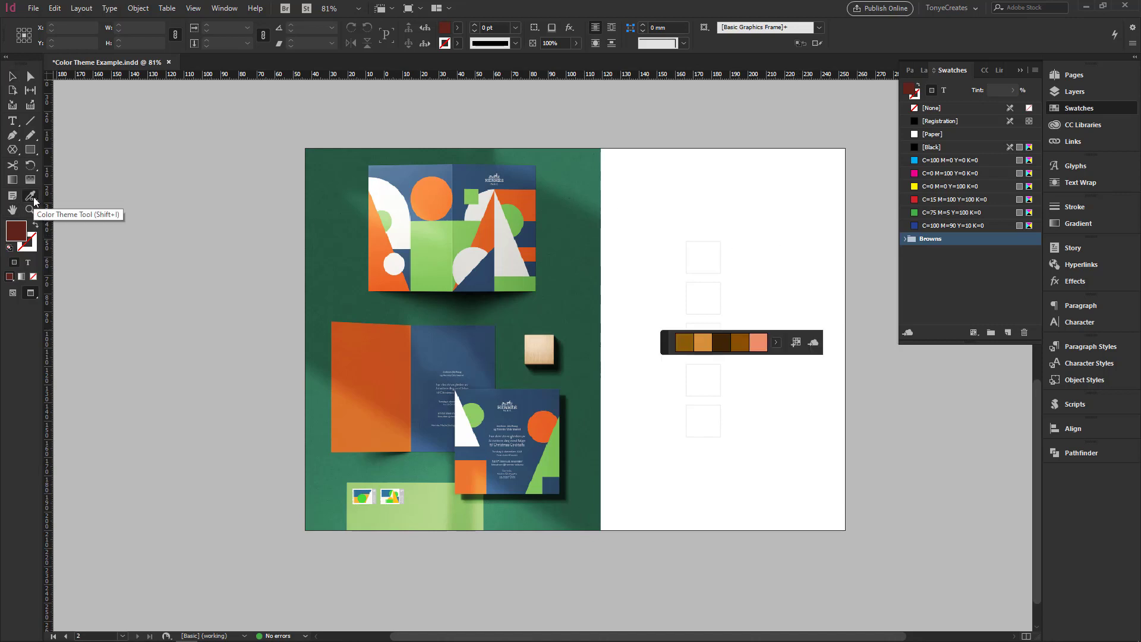
pyautogui.moveTo(33, 200); pyautogui.dragTo(77, 209)
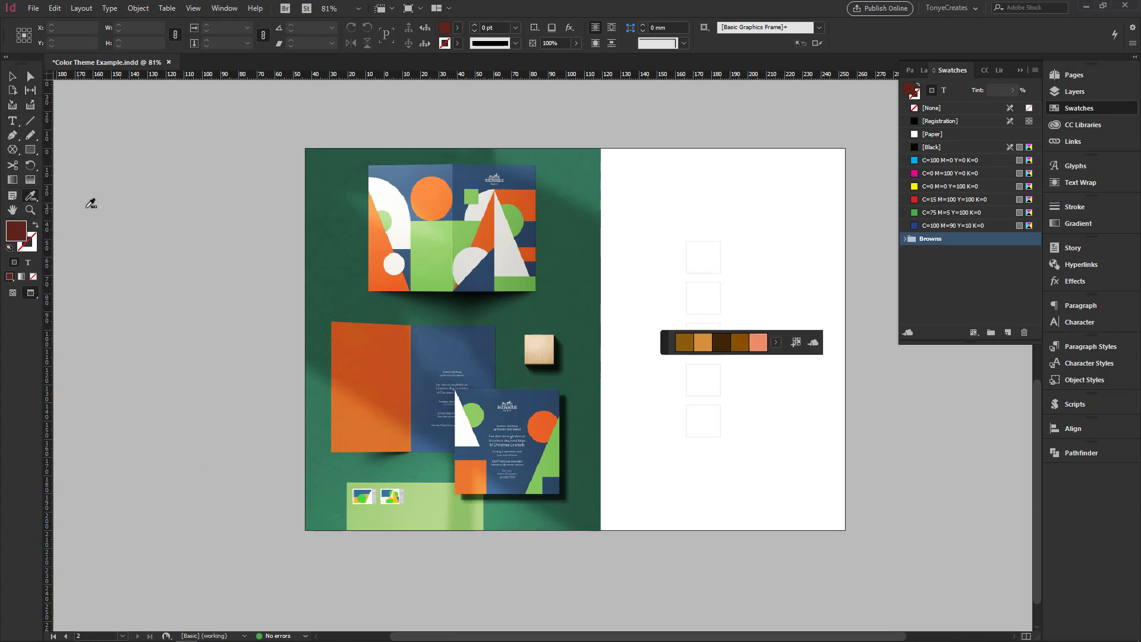
pyautogui.press('Escape')
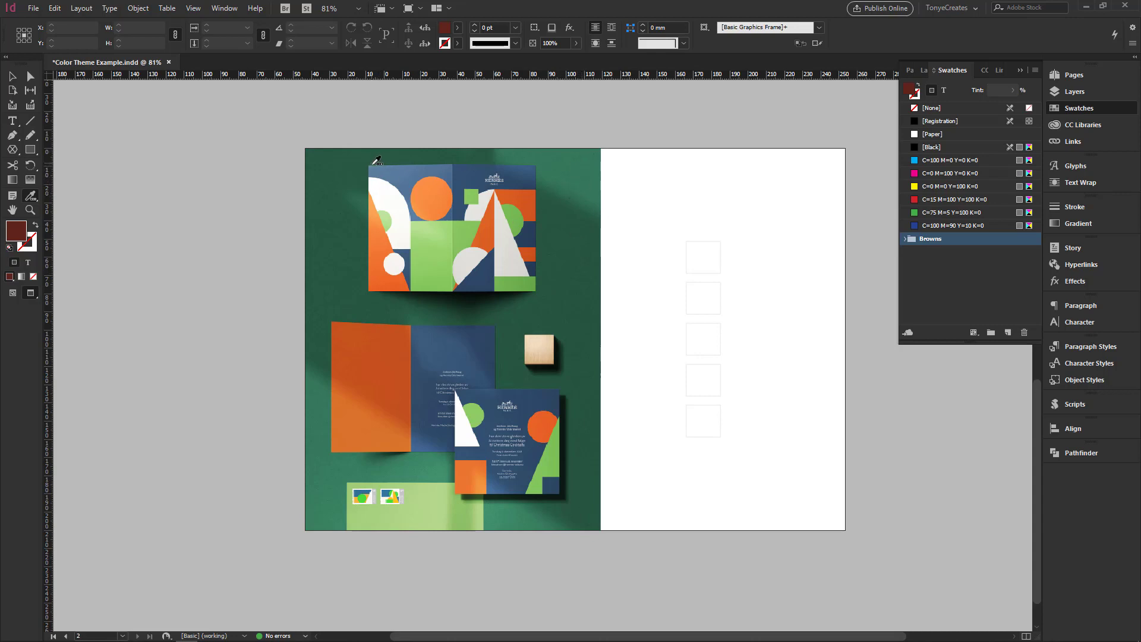
pyautogui.moveTo(373, 163); pyautogui.dragTo(535, 287)
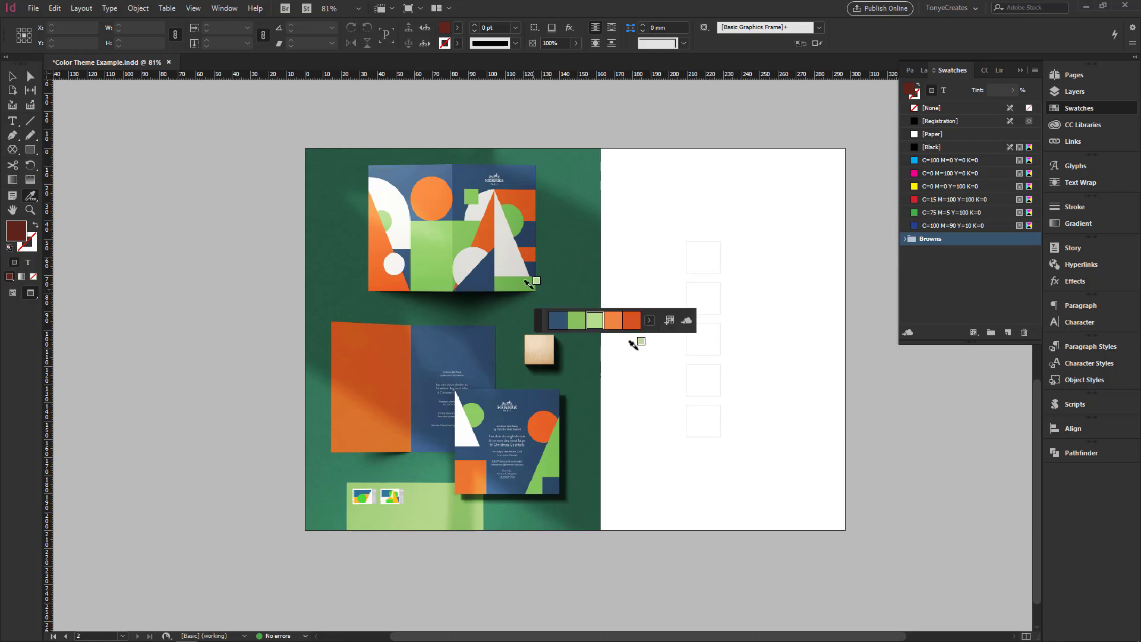
pyautogui.click(670, 321)
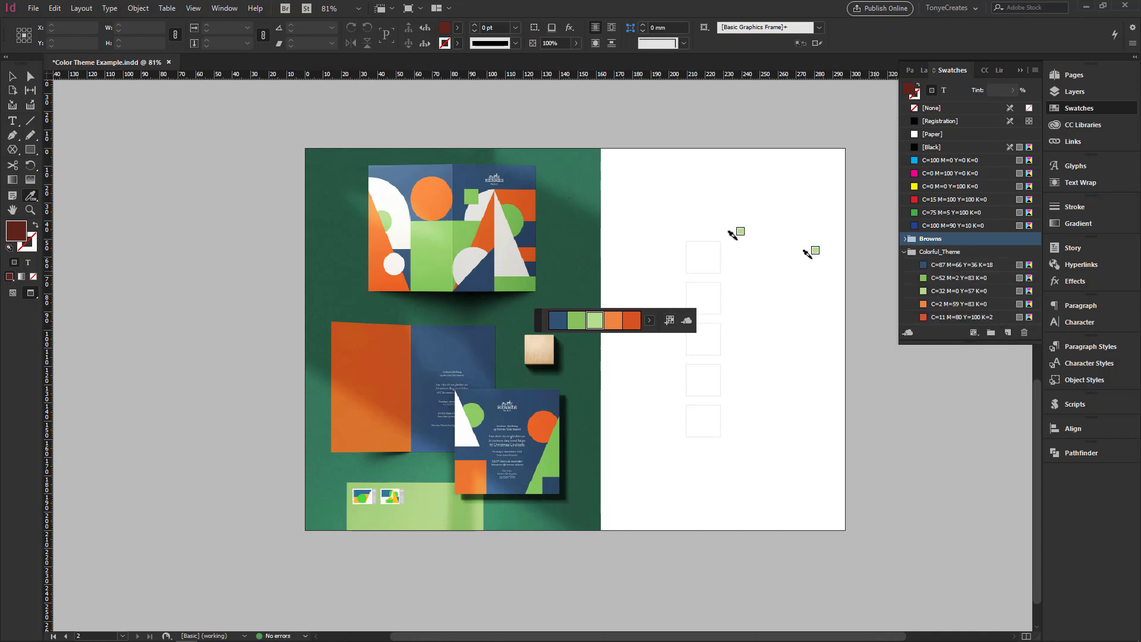
# Step: Fill the five empty squares with dark blue, green, light green, orange and red-orange
pyautogui.press('v')
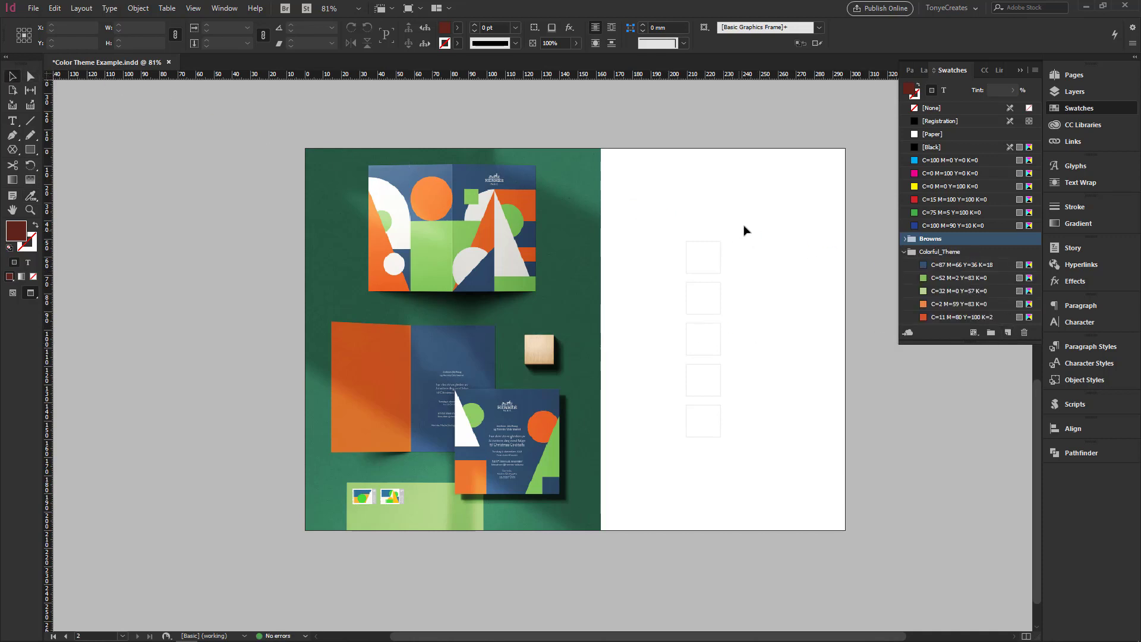
pyautogui.click(706, 262)
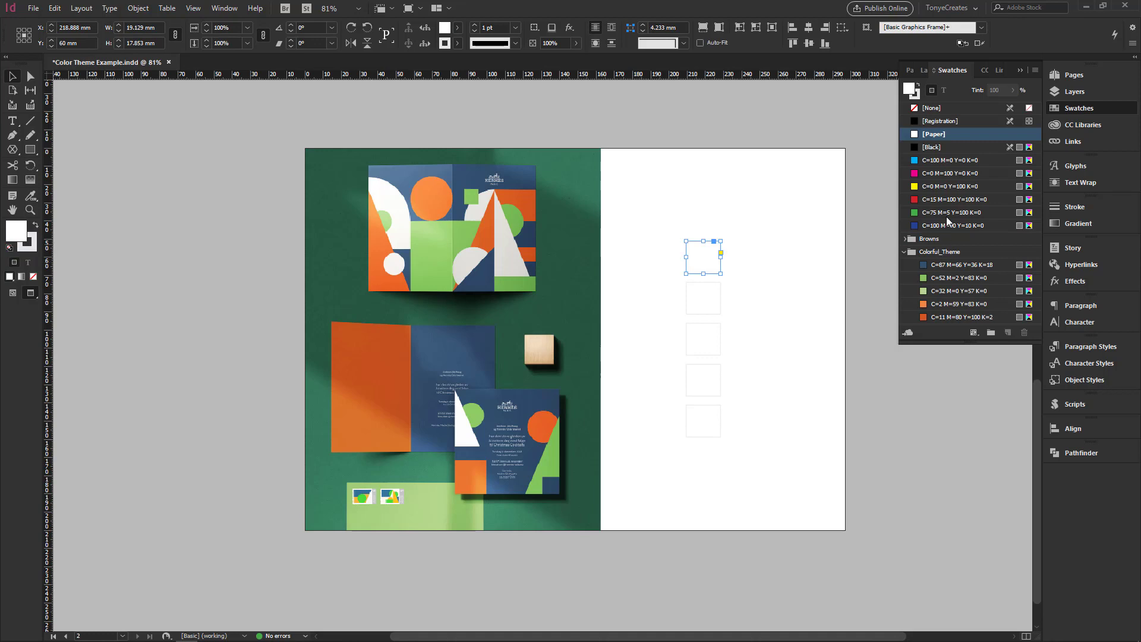
pyautogui.click(943, 266)
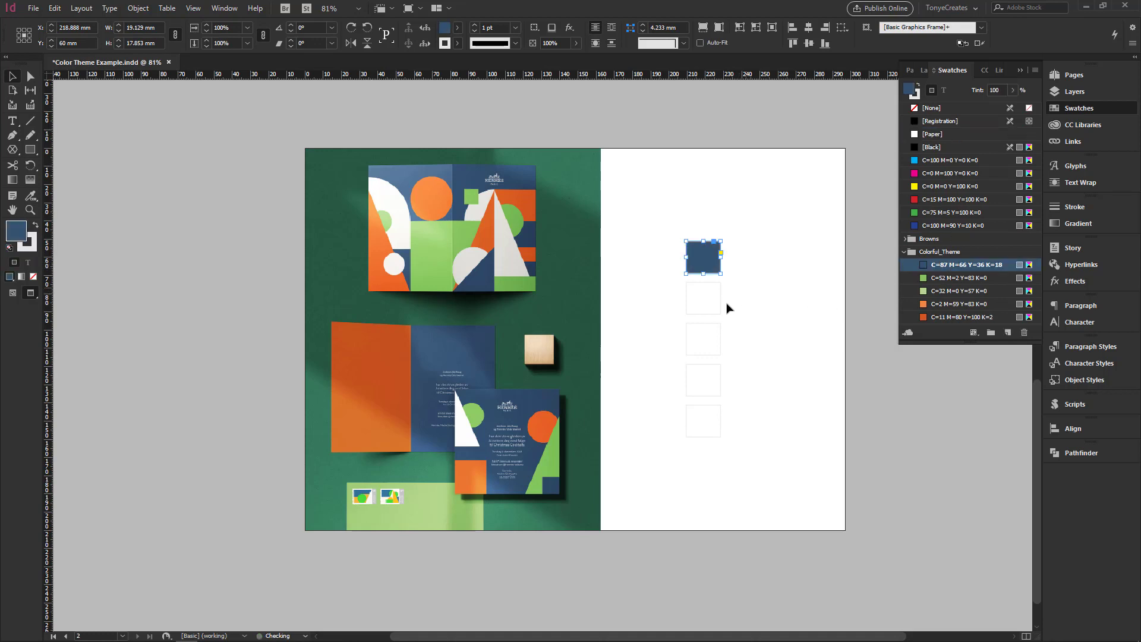
pyautogui.click(704, 297)
pyautogui.click(950, 277)
pyautogui.click(710, 341)
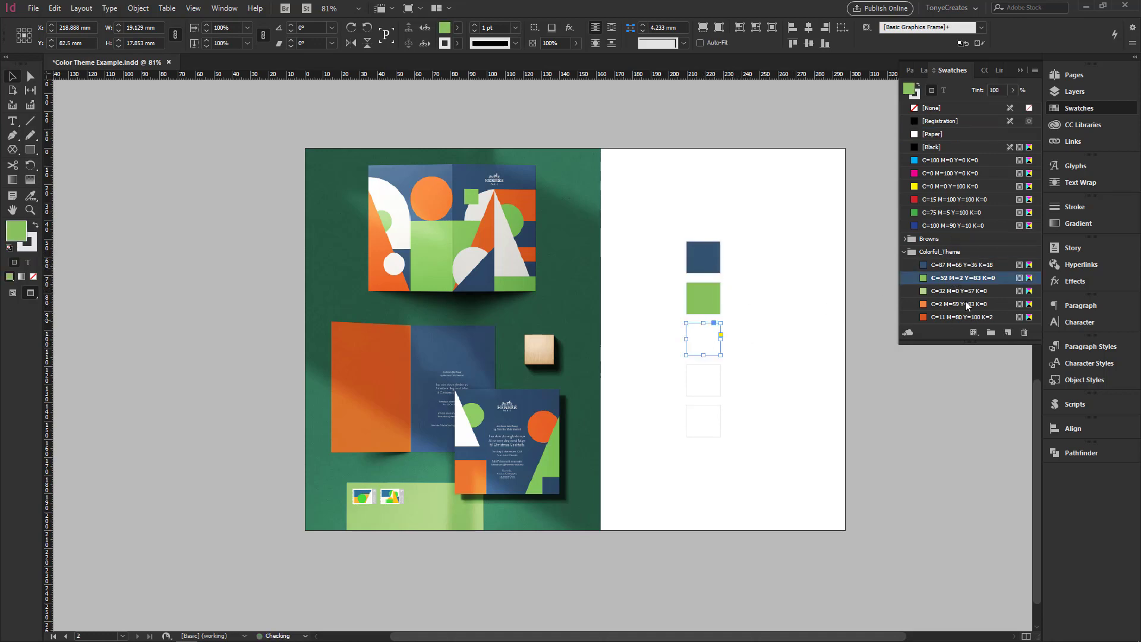
pyautogui.click(964, 290)
pyautogui.click(703, 380)
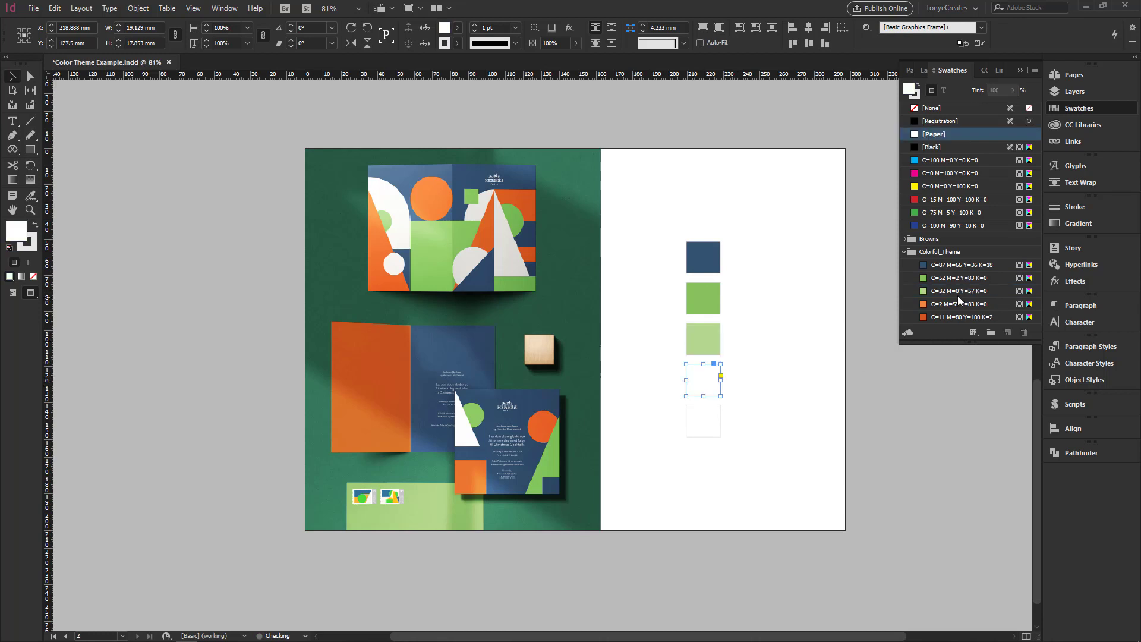
pyautogui.click(958, 304)
pyautogui.click(703, 421)
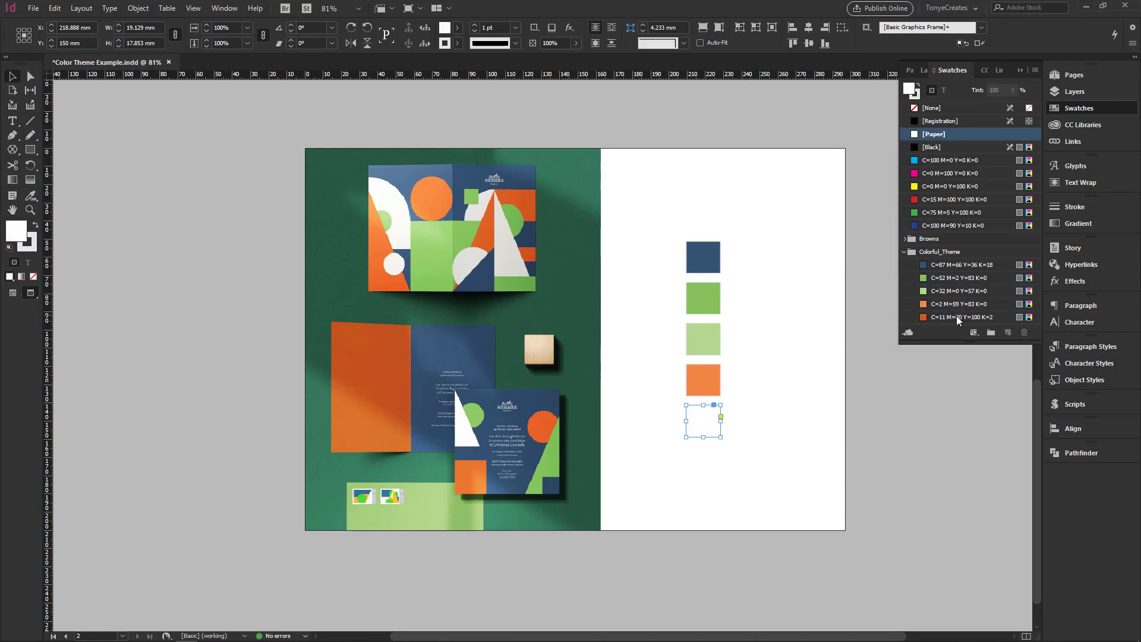
pyautogui.click(958, 317)
# Step: Shift the five colour squares further to the left
pyautogui.click(800, 358)
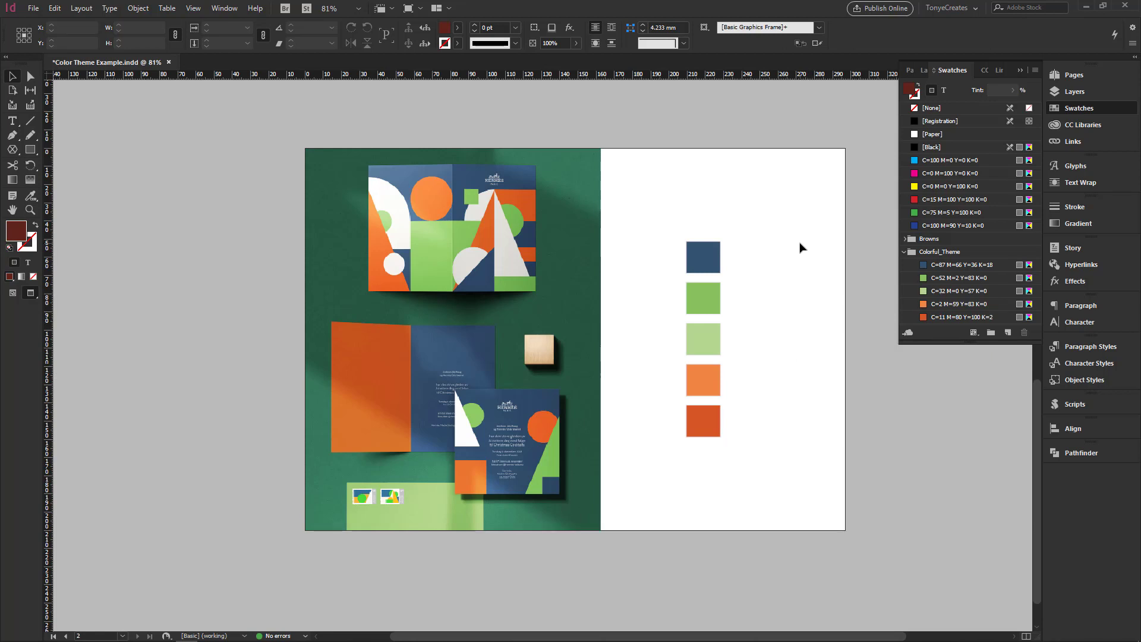
pyautogui.moveTo(737, 230); pyautogui.dragTo(701, 452)
pyautogui.moveTo(706, 400); pyautogui.dragTo(640, 423)
pyautogui.click(59, 141)
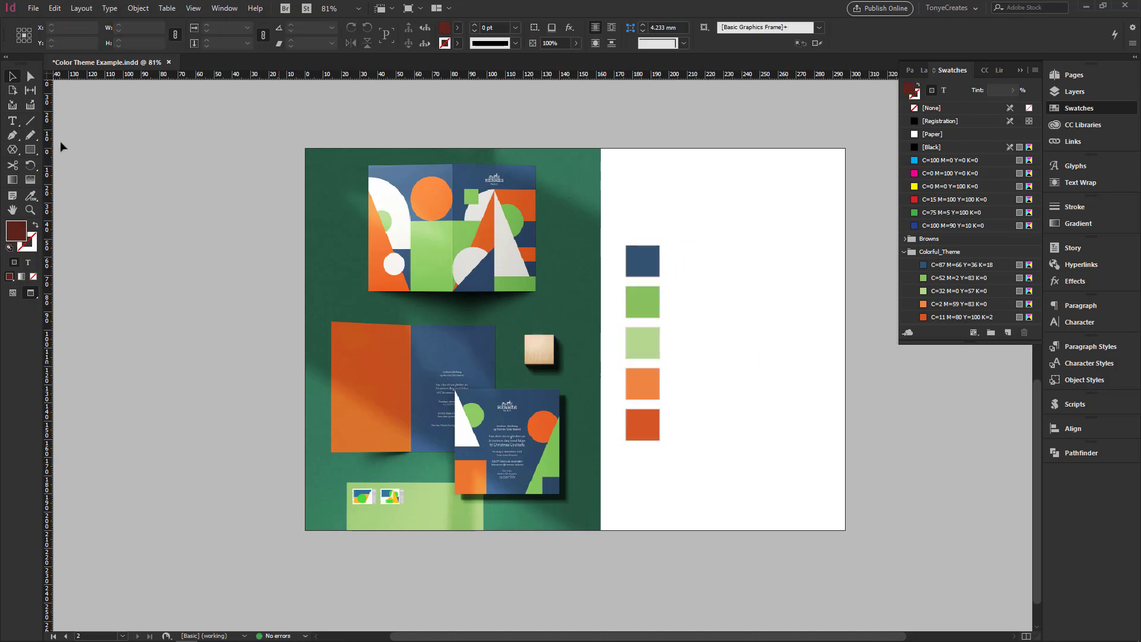
# Step: Draw rectangles at the top right and fill them light green and dark blue
pyautogui.click(27, 152)
pyautogui.moveTo(741, 149); pyautogui.dragTo(846, 312)
pyautogui.click(946, 292)
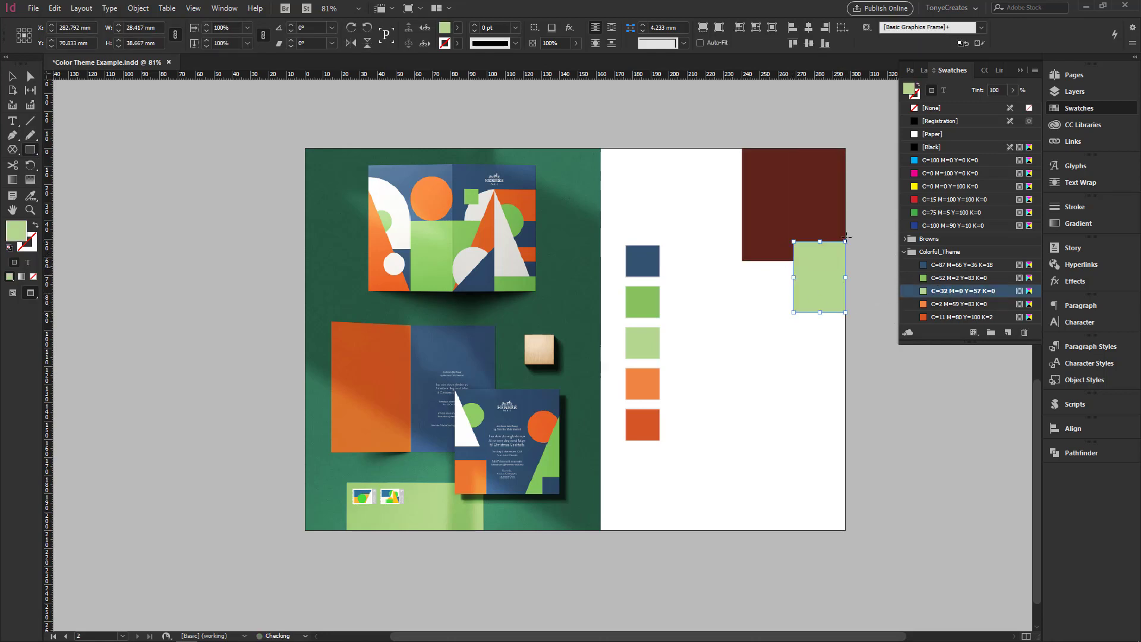
pyautogui.click(822, 201)
pyautogui.click(962, 265)
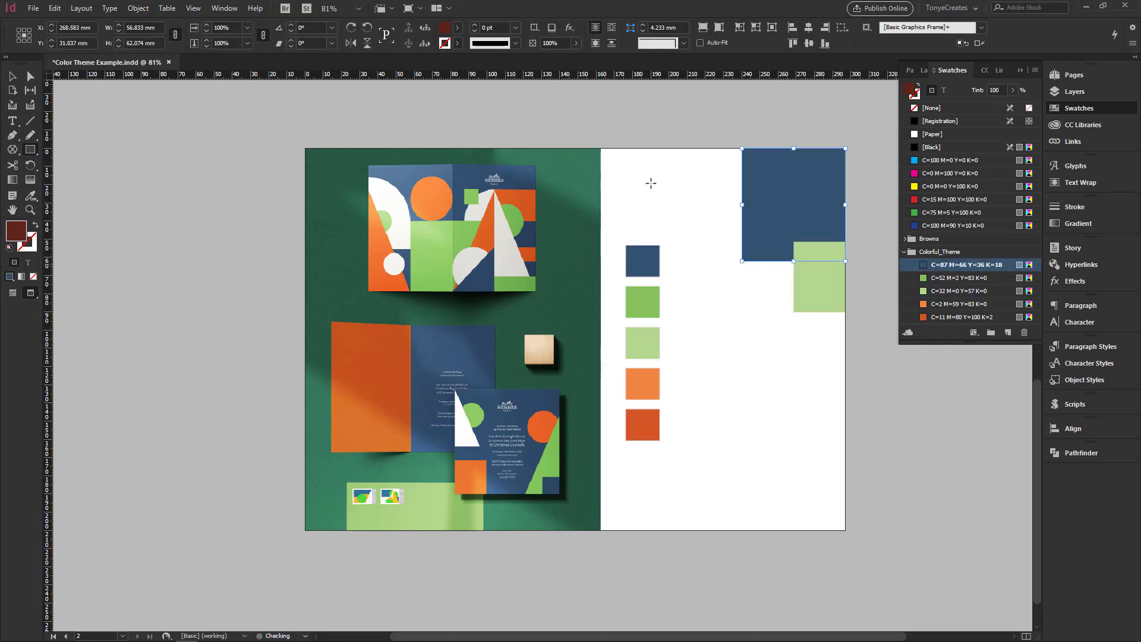
pyautogui.click(12, 76)
pyautogui.click(754, 333)
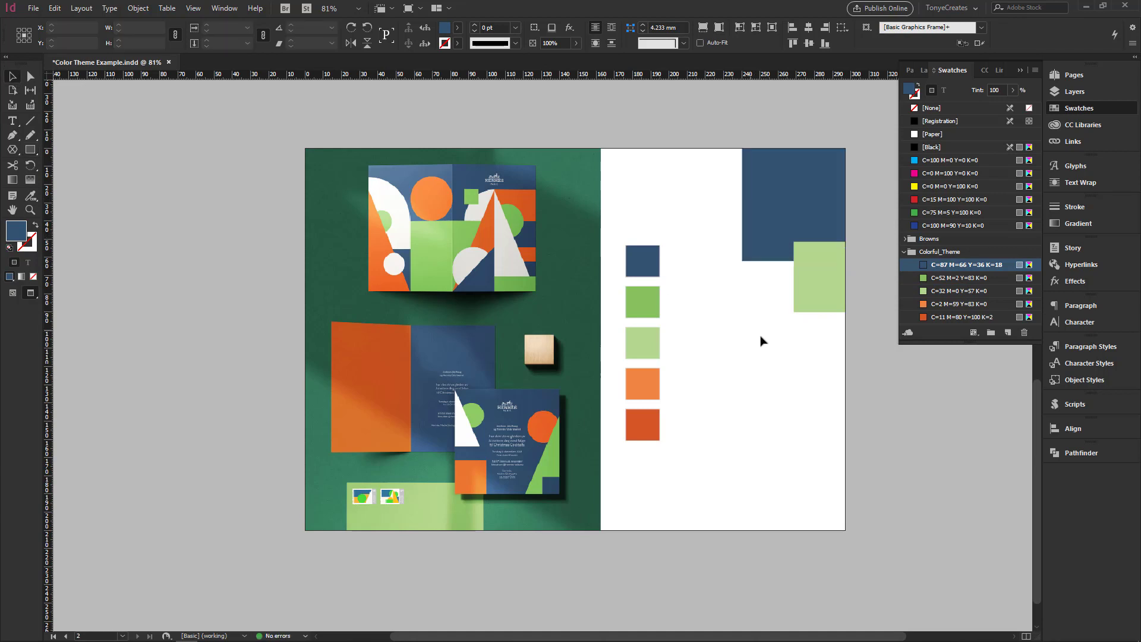